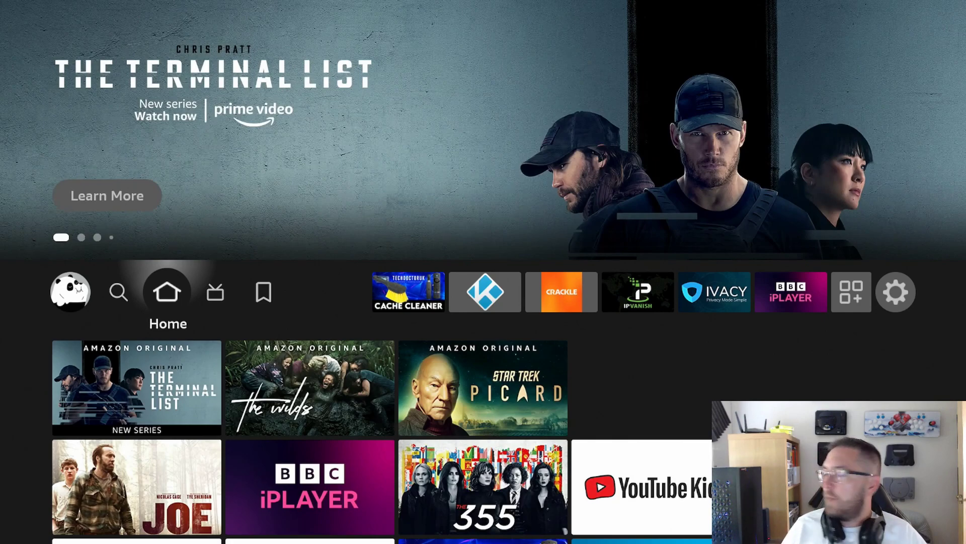
Step: Check the My Fire TV settings for the Developer options entry and return to the home screen's navigation bar
key(Right)
key(Right)
key(Right)
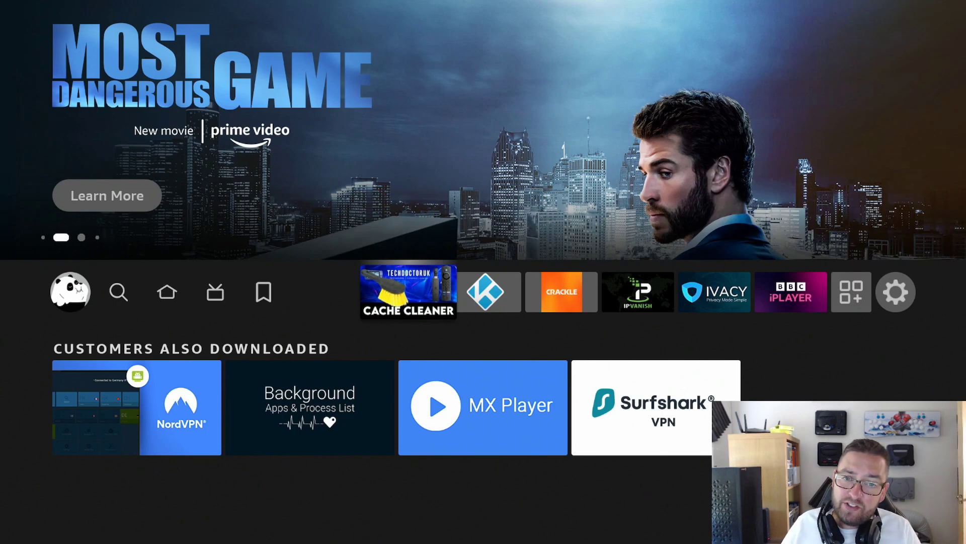
key(Right)
key(Right)
key(Right)
key(Right)
key(Right)
key(Right)
key(Right)
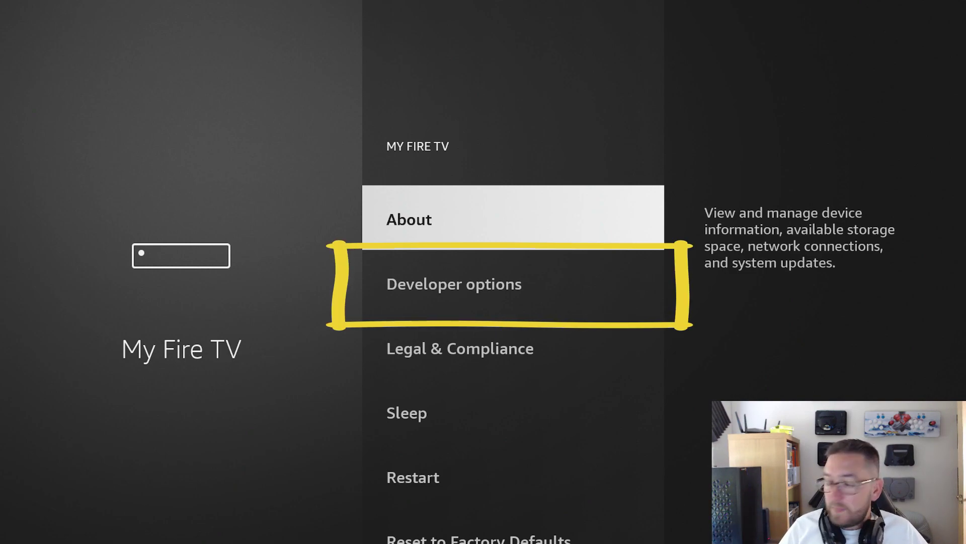
key(Escape)
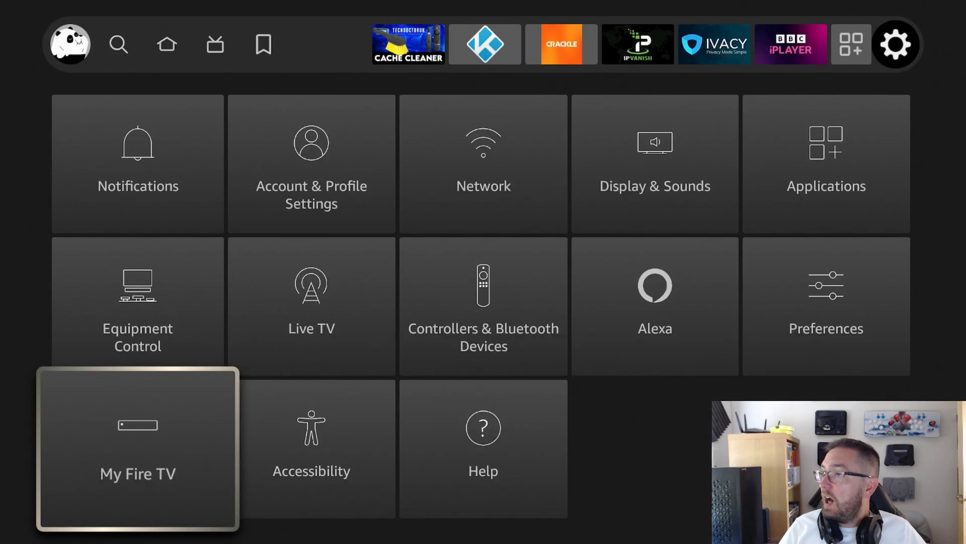
key(Up)
key(Up)
key(Up)
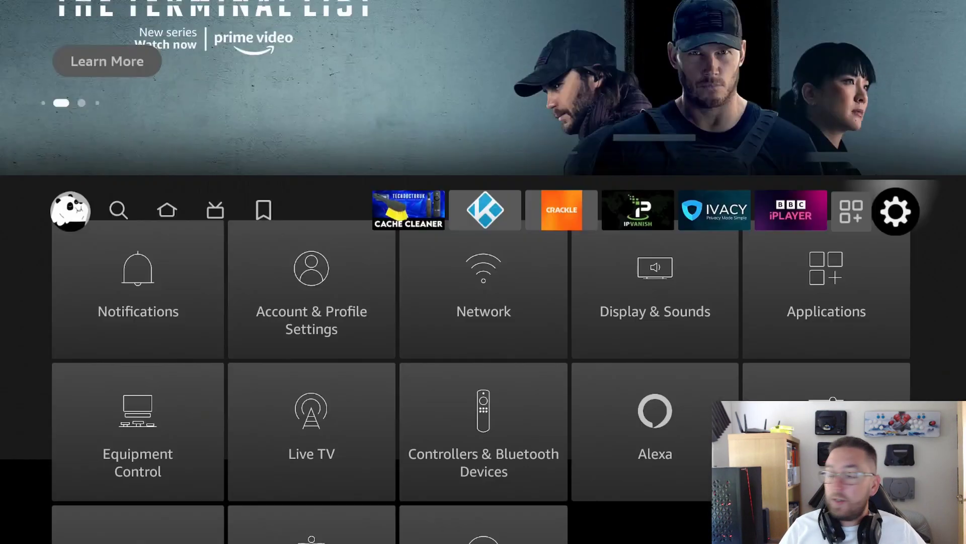
Step: Open the My Fire TV section of the device settings from the home screen
key(Right)
key(Right)
key(Right)
key(Right)
key(Right)
key(Right)
key(Right)
key(Right)
key(Right)
key(Right)
key(Right)
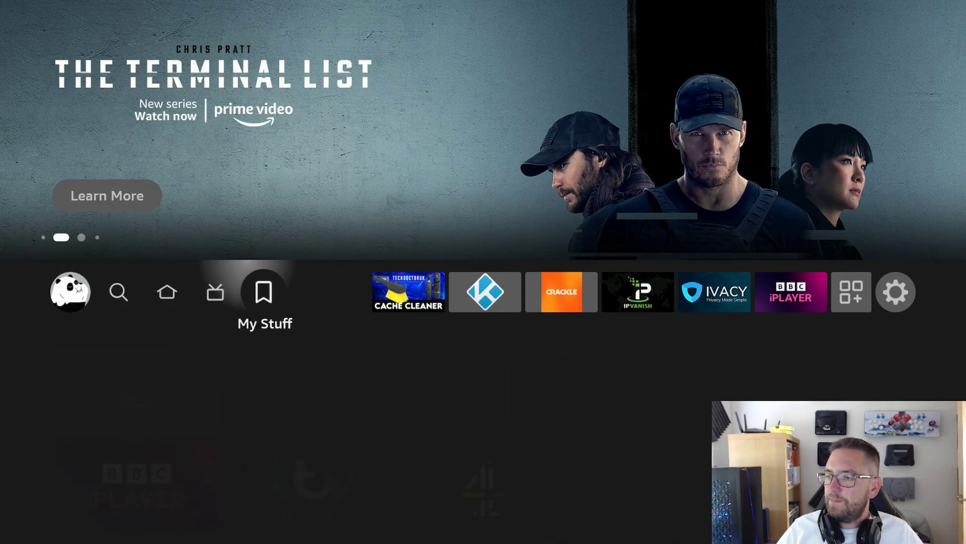
key(Right)
key(Down)
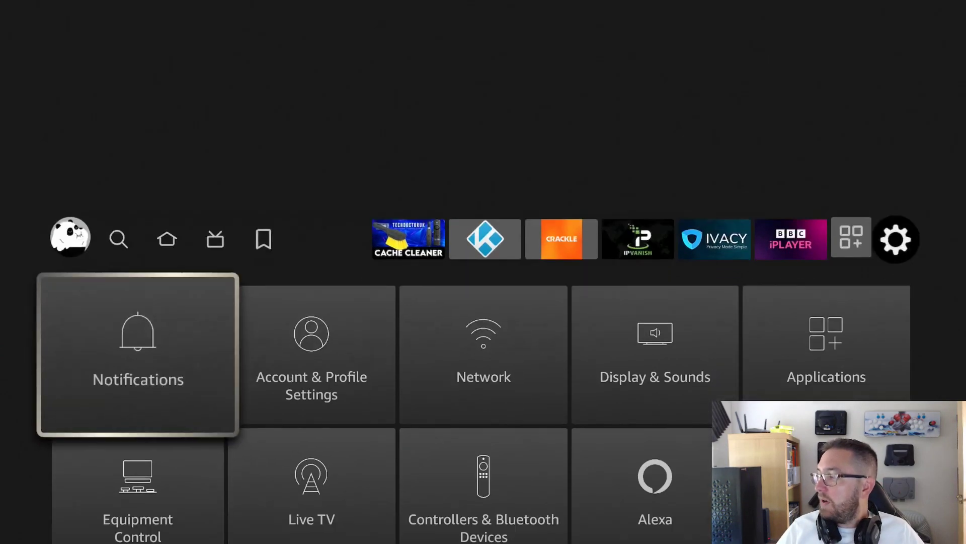
key(Down)
key(Down)
key(Return)
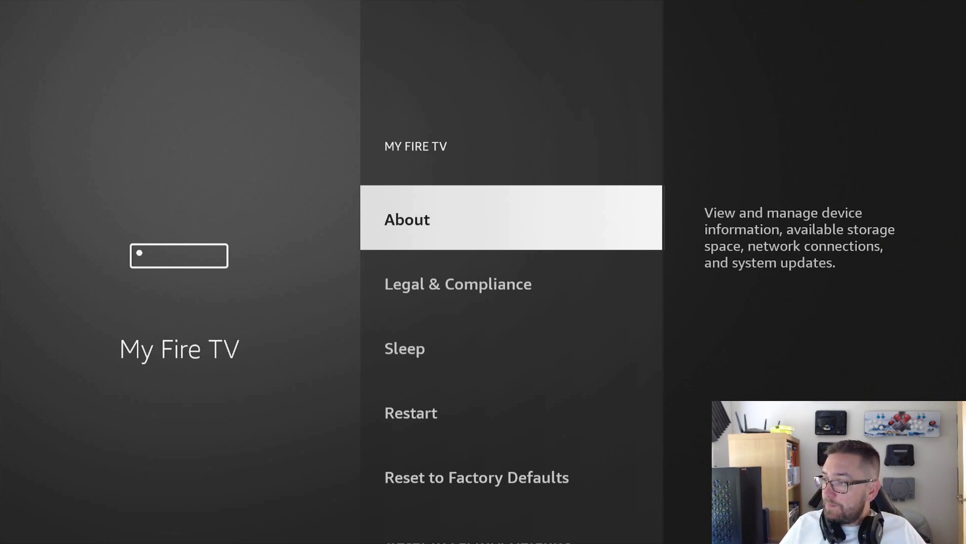
Step: Unlock developer mode by repeatedly selecting the Fire TV Stick Lite device entry on the About page
key(Return)
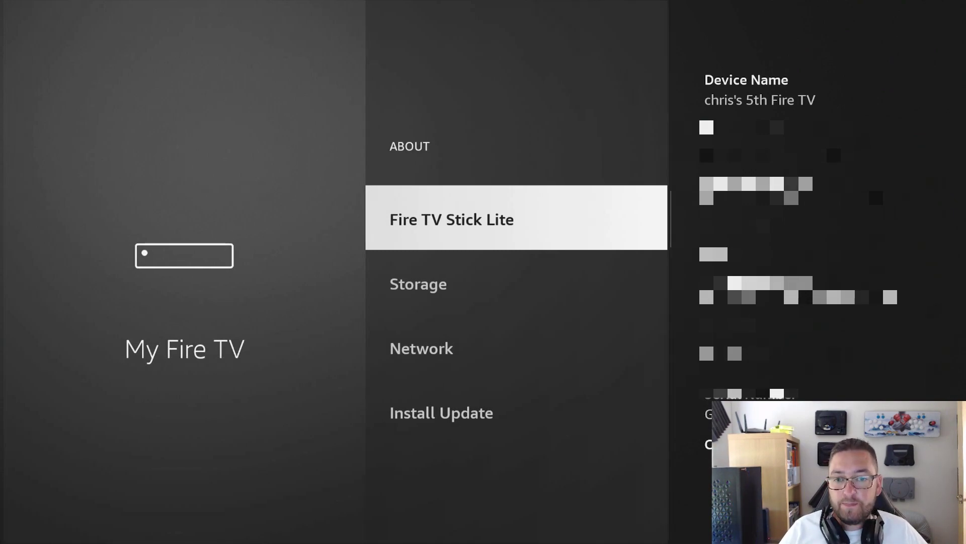
key(Return)
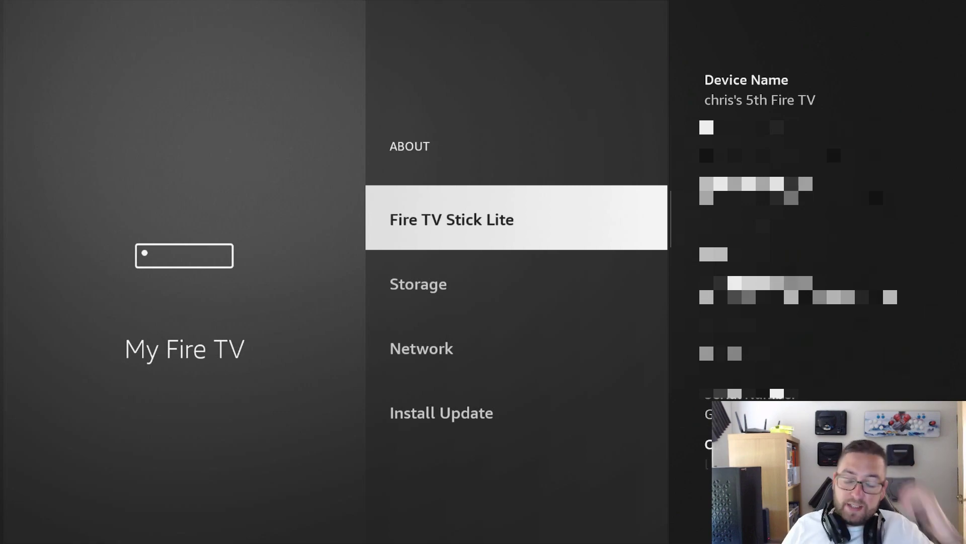
key(Return)
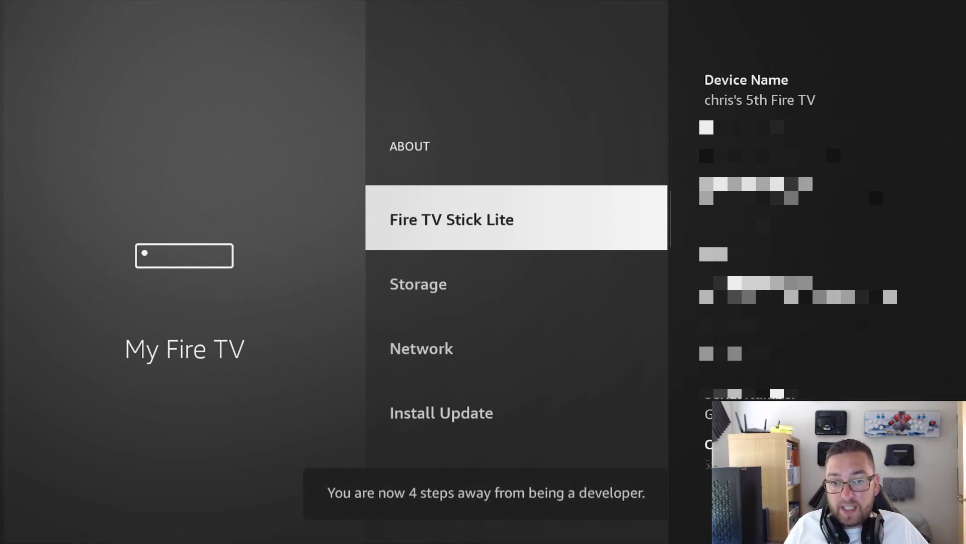
key(Return)
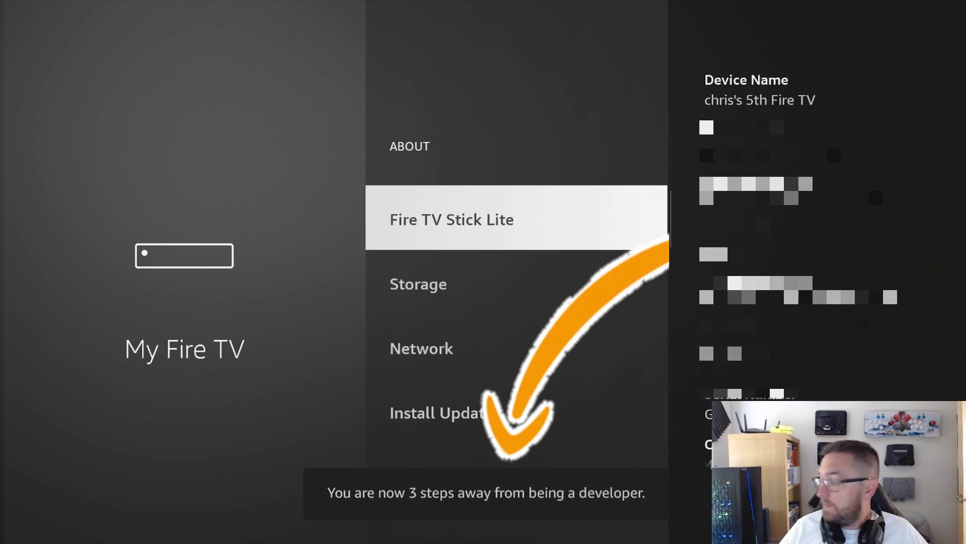
key(Return)
key(Return)
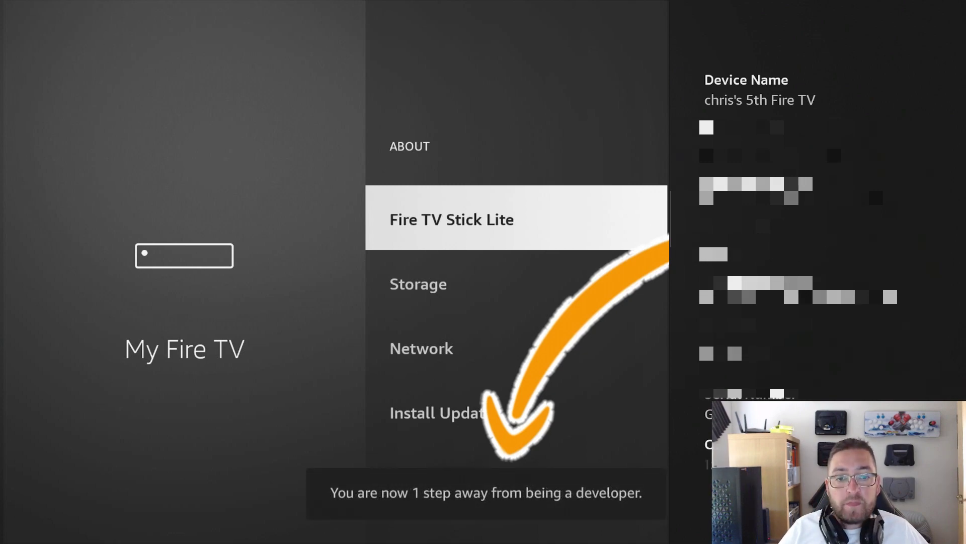
key(Return)
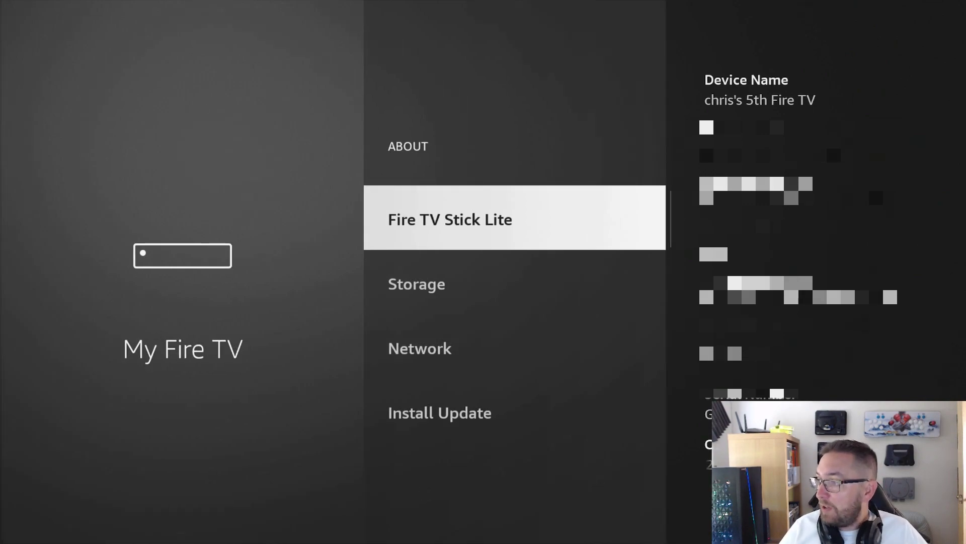
Step: Go back to My Fire TV and open the Install unknown apps list in Developer options
key(Escape)
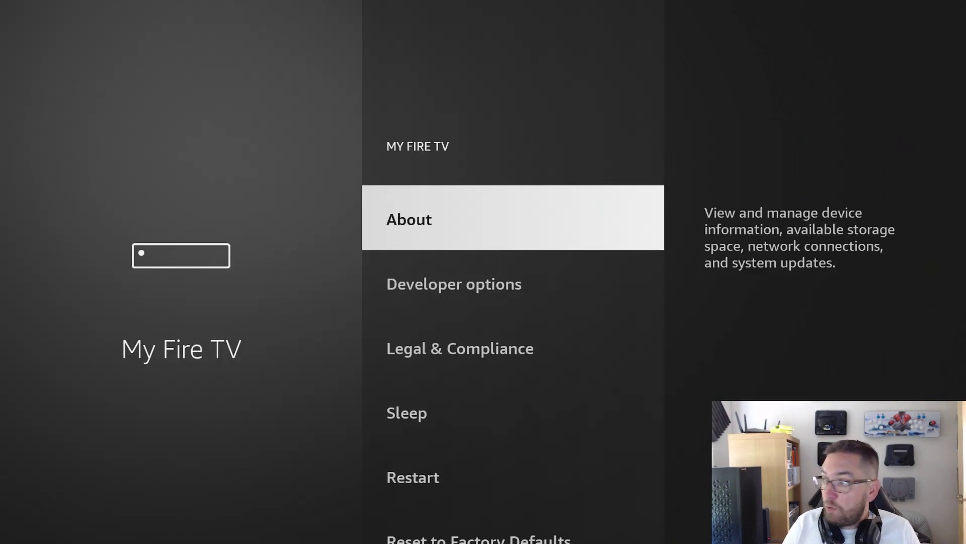
key(Down)
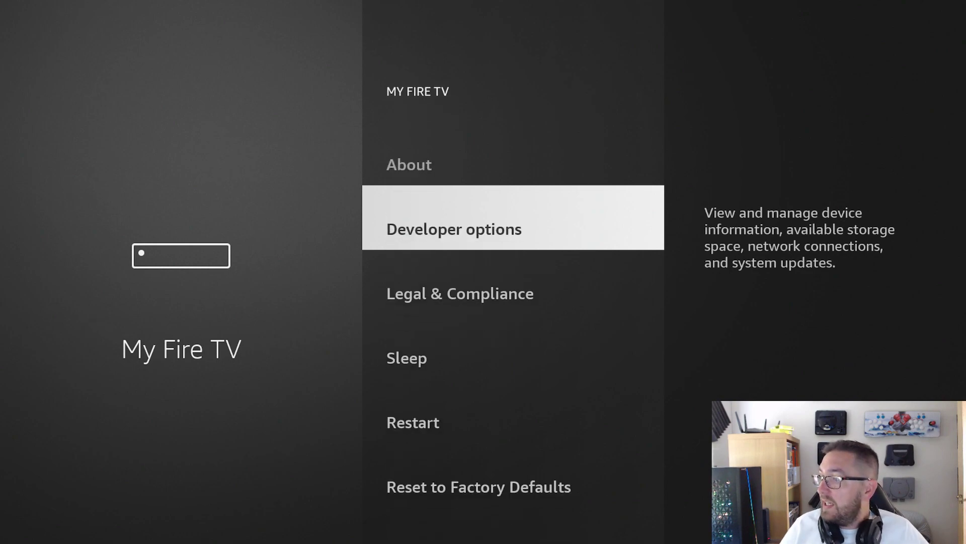
key(Return)
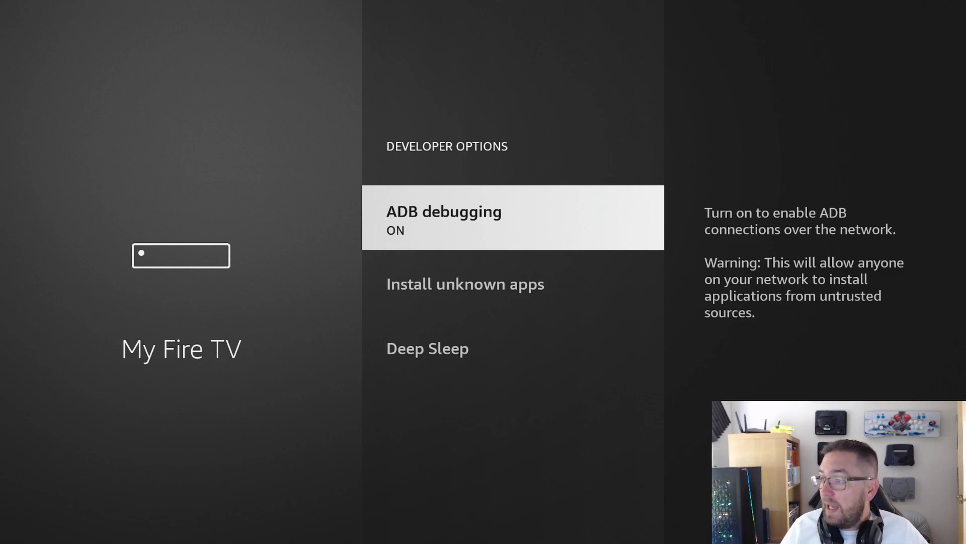
key(Down)
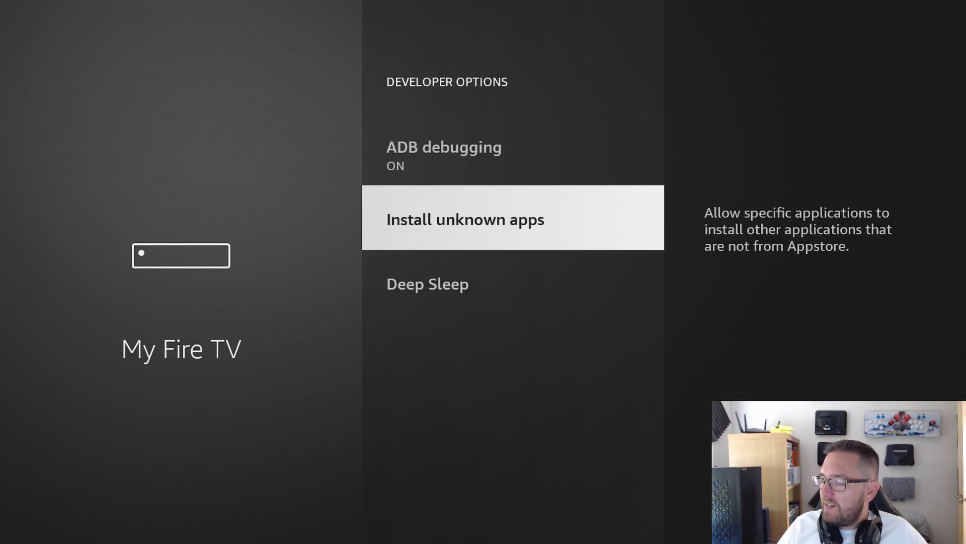
key(Return)
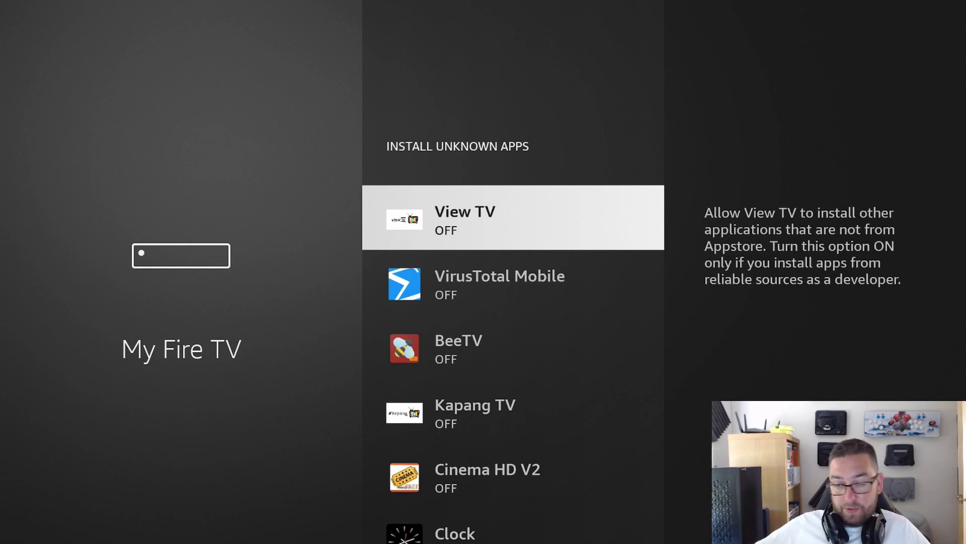
Step: Review the unknown-app install permission of each listed app down to Aptoide TV, and return to the My Fire TV settings
key(Down)
key(Down)
key(Down)
key(Down)
key(Down)
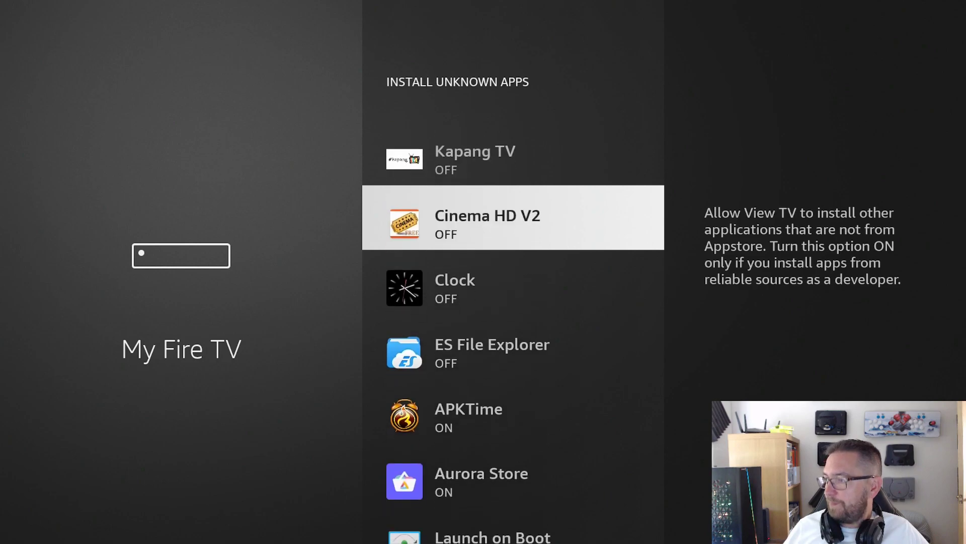
key(Down)
key(Down)
key(Down)
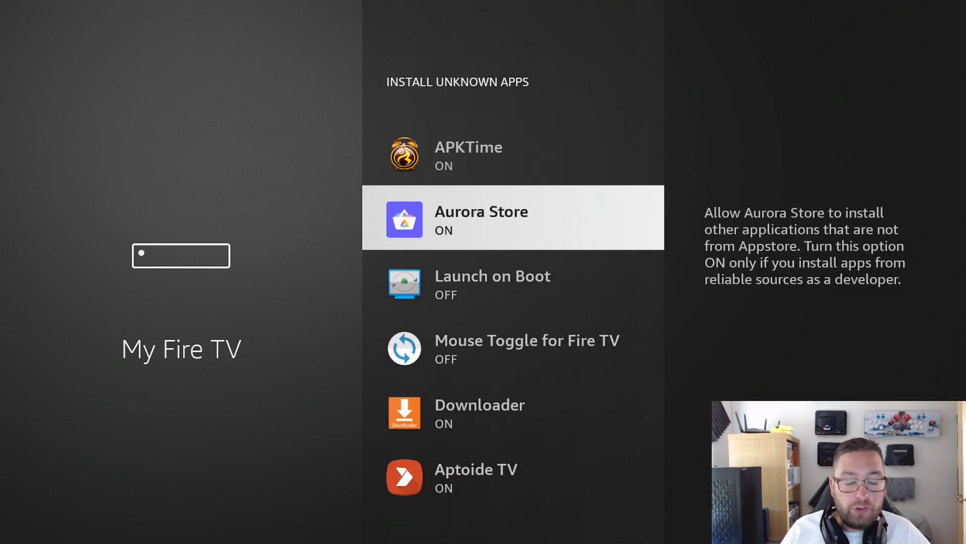
key(Down)
key(Down)
key(Down)
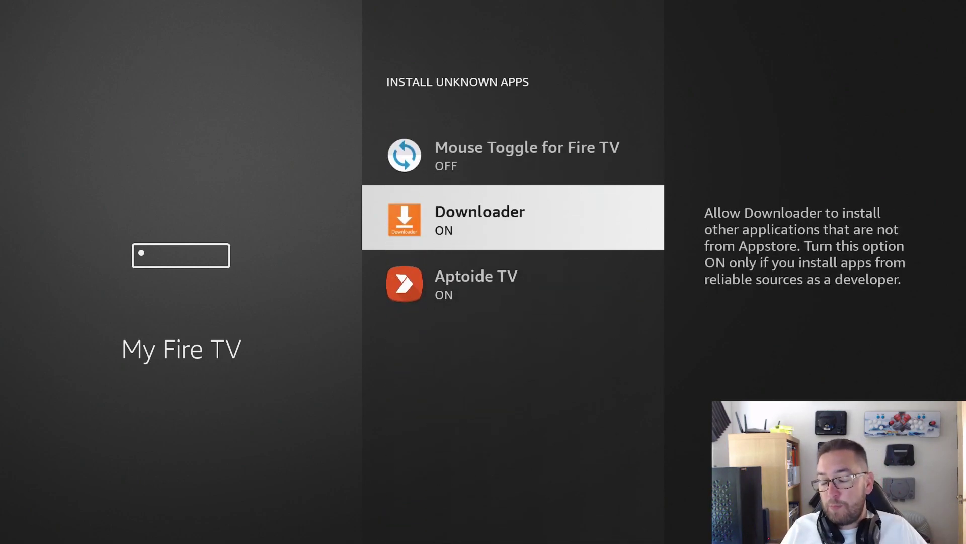
key(Down)
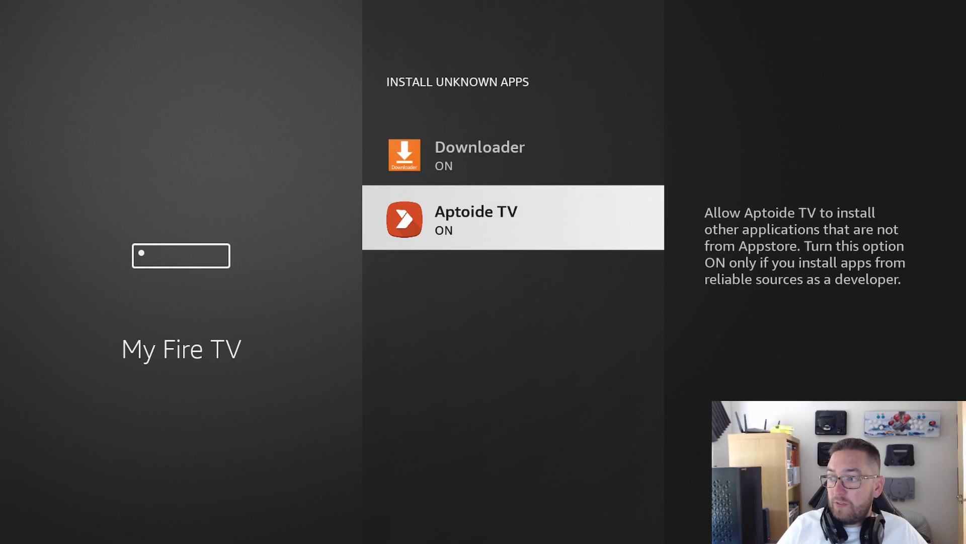
key(Up)
key(Up)
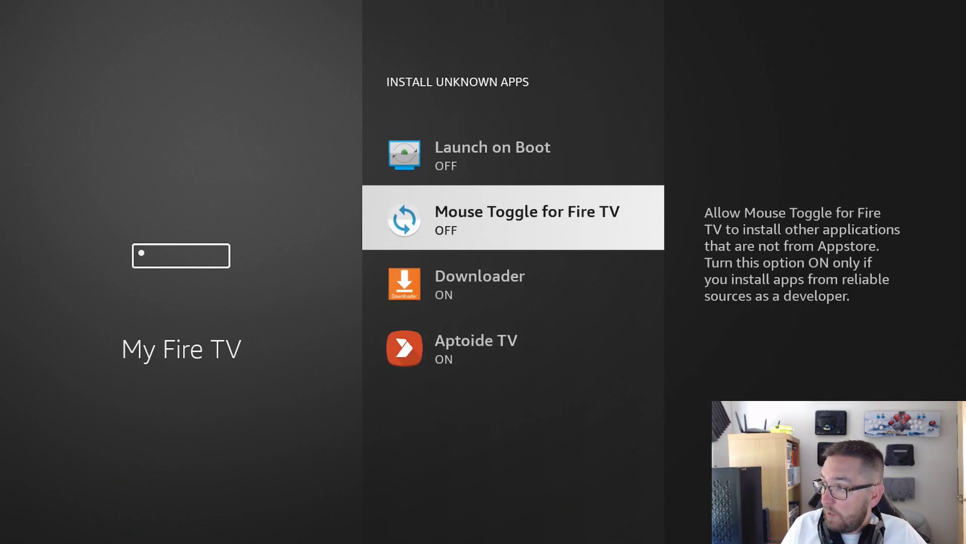
key(Up)
key(Up)
key(Up)
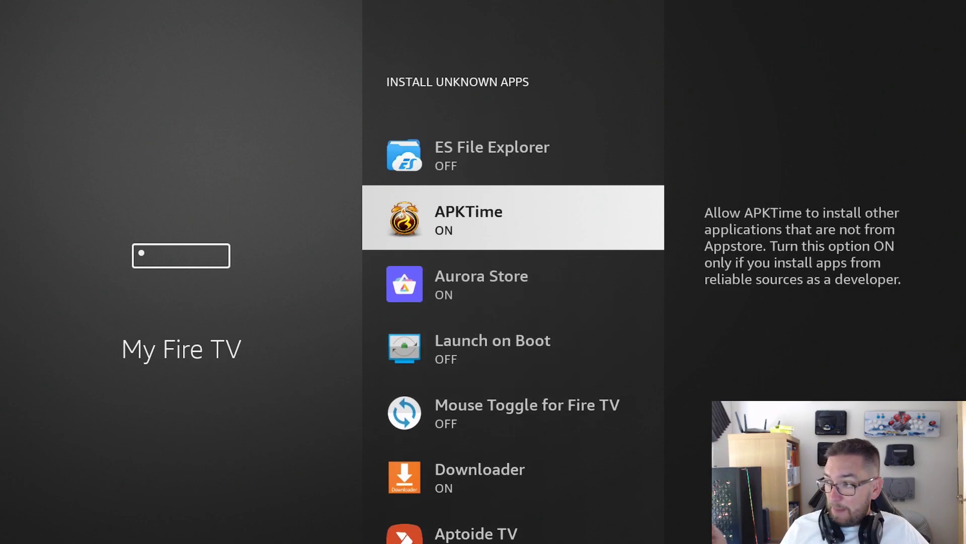
key(Up)
key(Up)
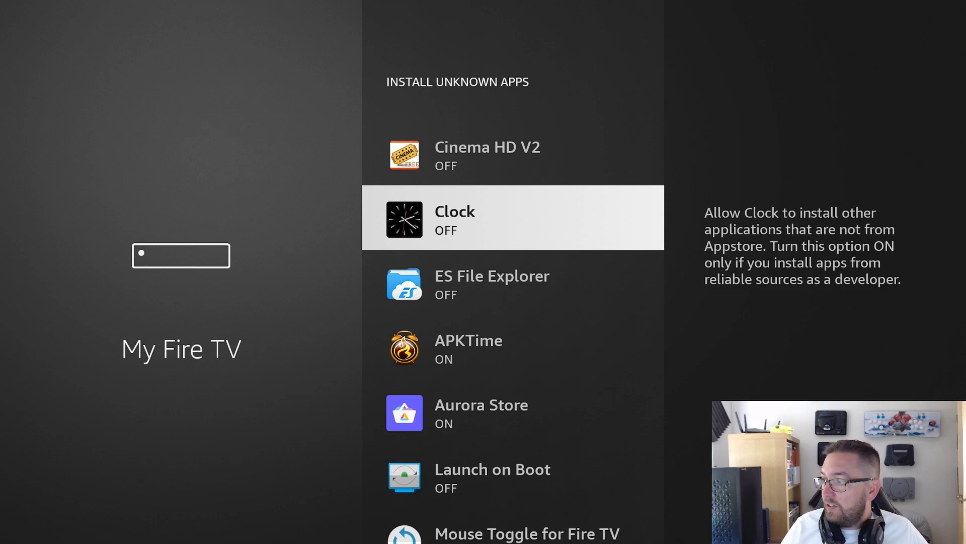
key(Up)
key(Up)
key(Up)
key(Escape)
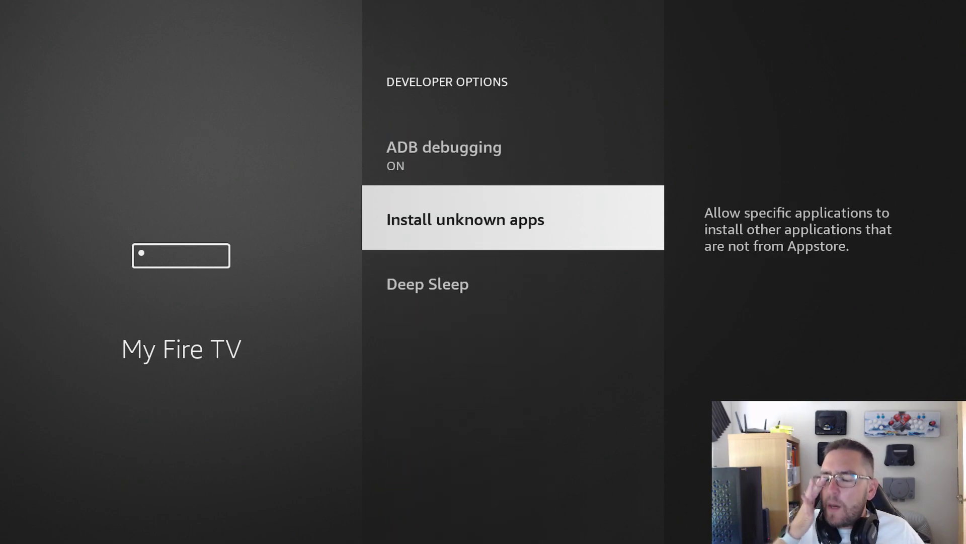
key(Escape)
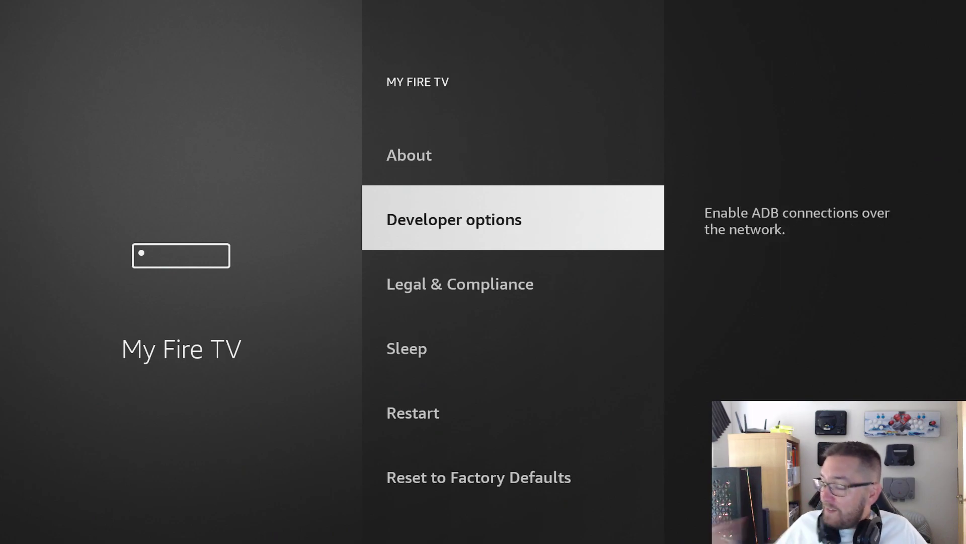
key(Up)
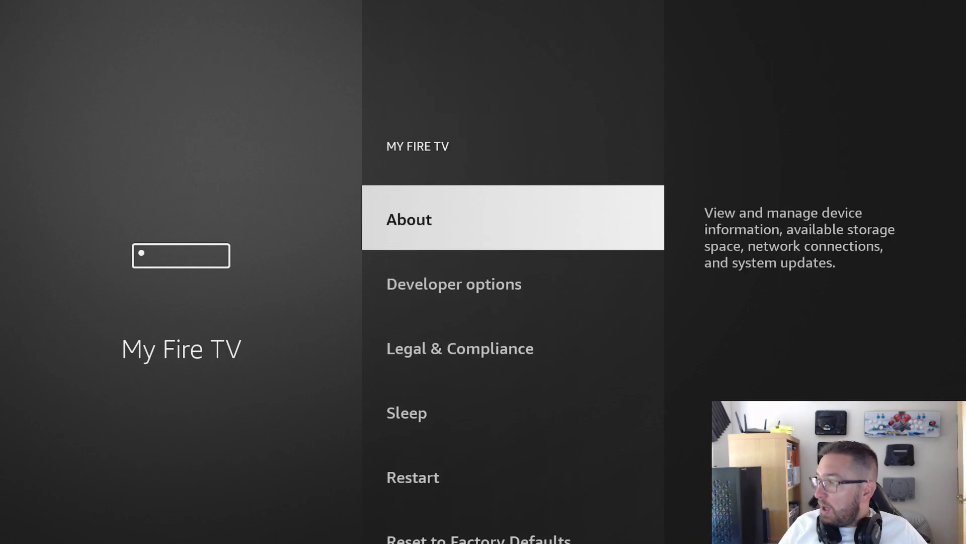
Step: Return to the home screen and reopen the My Fire TV section of the settings
key(Home)
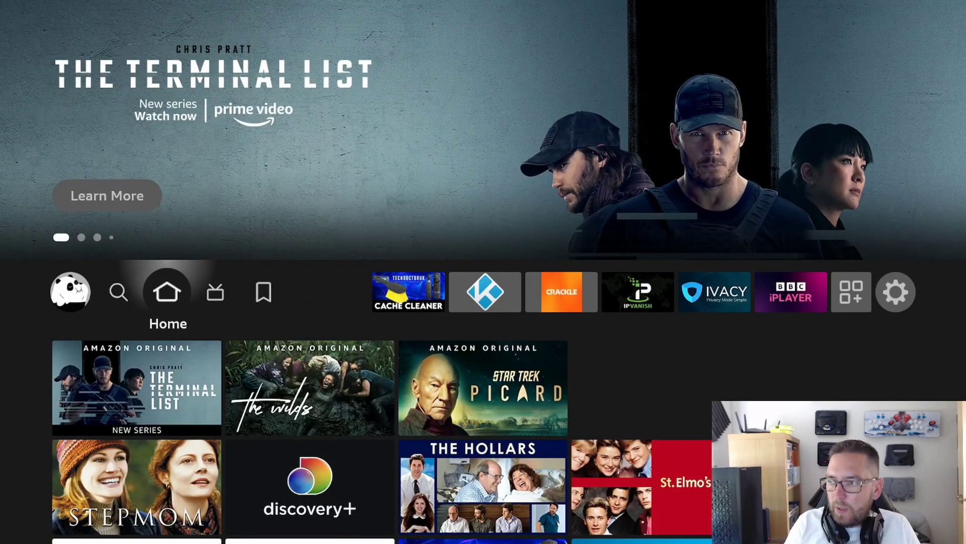
key(Right)
key(Right)
key(Right)
key(Right)
key(Right)
key(Right)
key(Right)
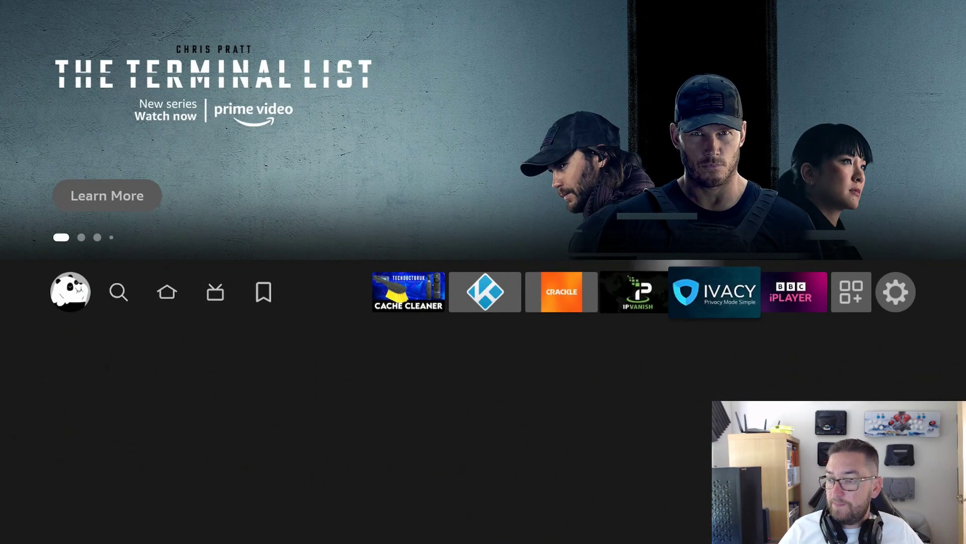
key(Right)
key(Right)
key(Right)
key(Down)
key(Down)
key(Down)
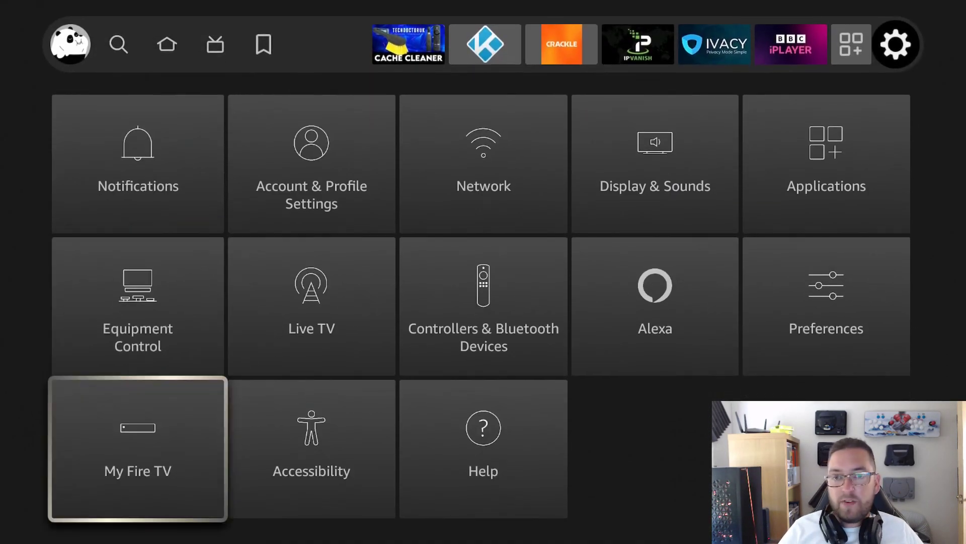
key(Return)
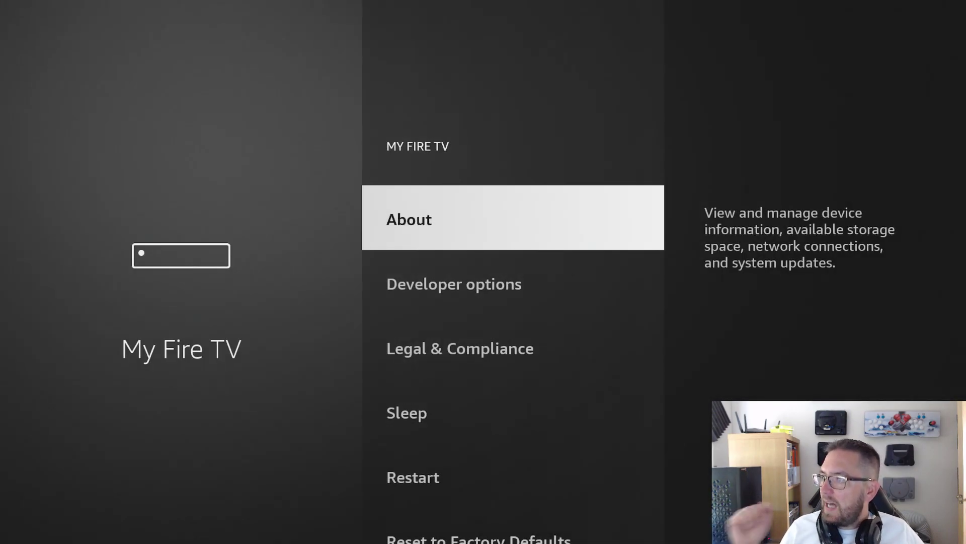
Step: Select the Fire TV Stick 4K Max device entry on the About page repeatedly to unlock developer mode, and return to the home screen
key(Return)
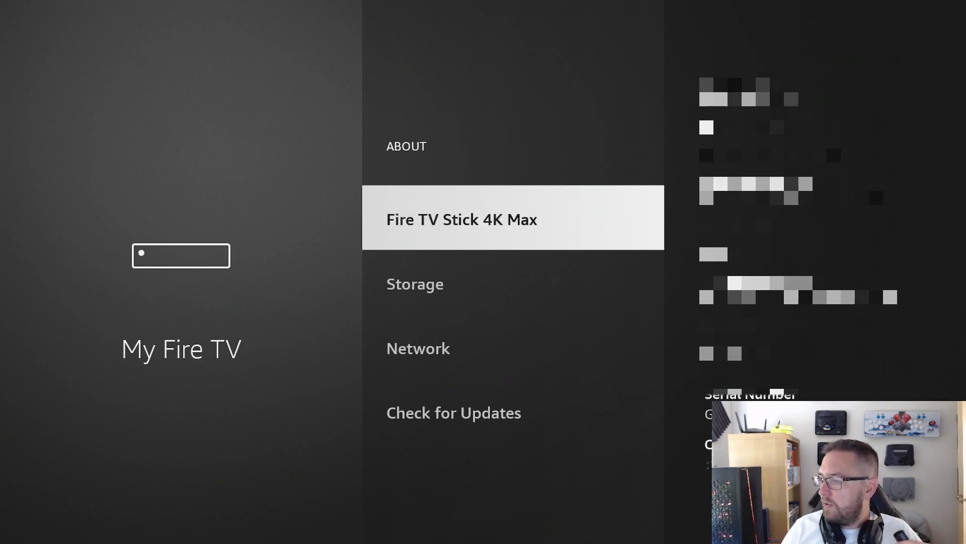
key(Return)
key(Return)
key(Return)
key(Return)
key(Return)
key(Return)
key(Return)
key(Return)
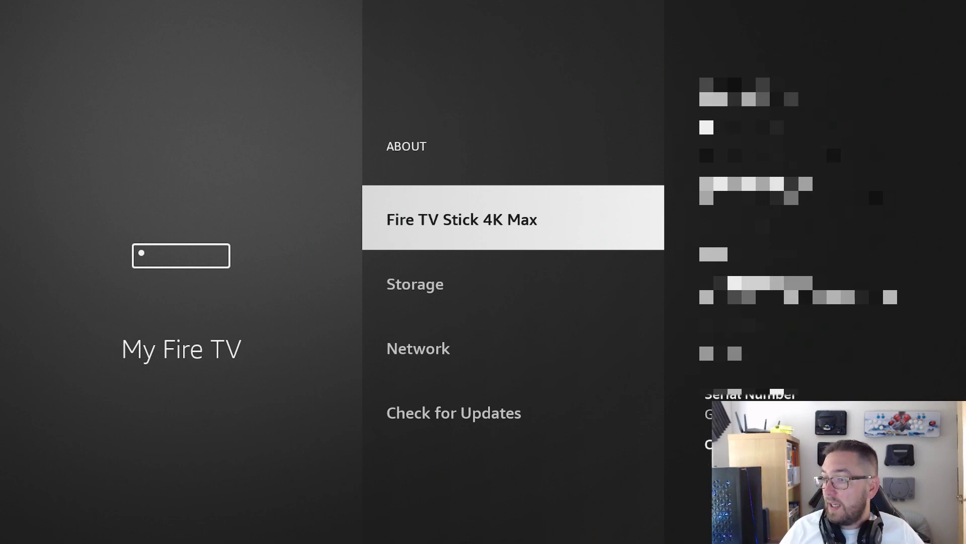
key(Home)
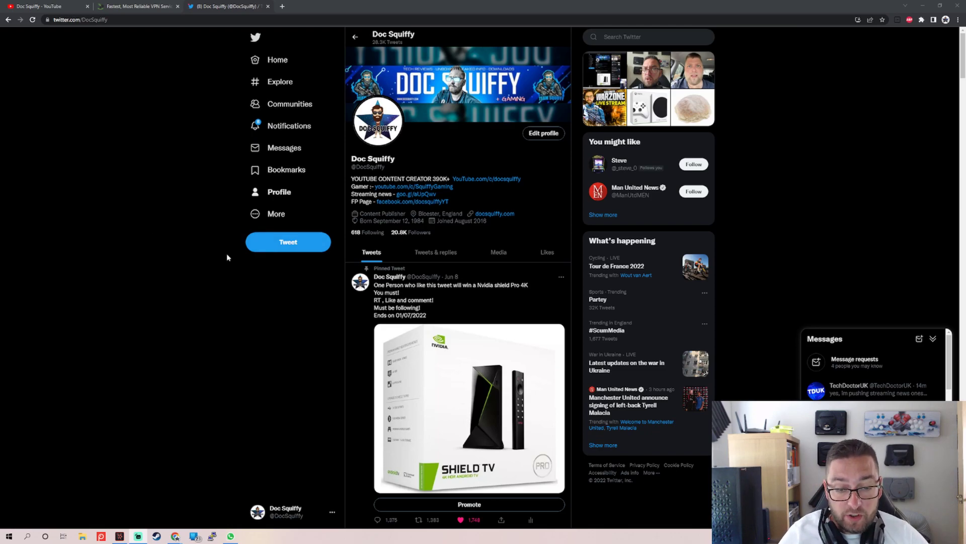
Step: Look over the pinned giveaway tweet on the Twitter profile, and open the list of uploaded videos on the Doc Squiffy YouTube channel
scroll(211, 259, down, 2)
scroll(196, 262, up, 2)
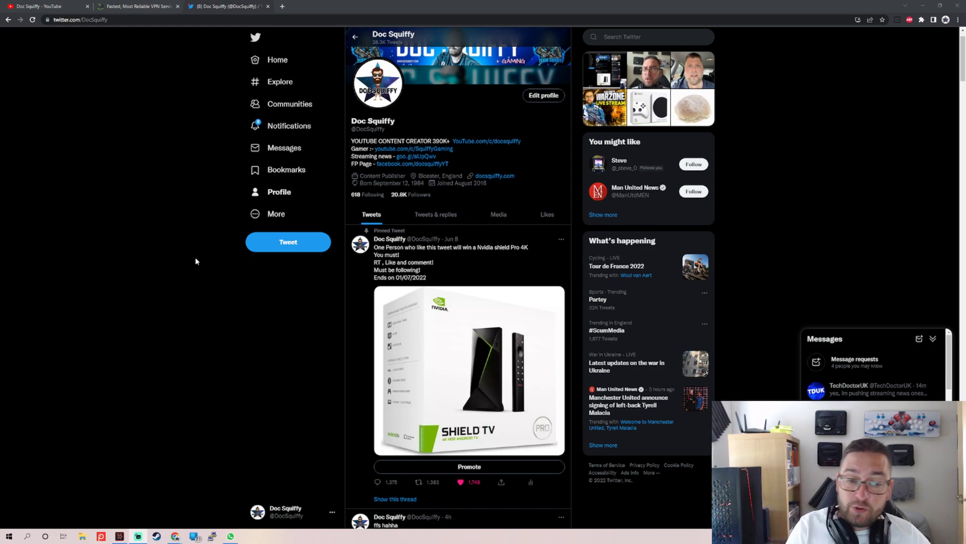
click(42, 7)
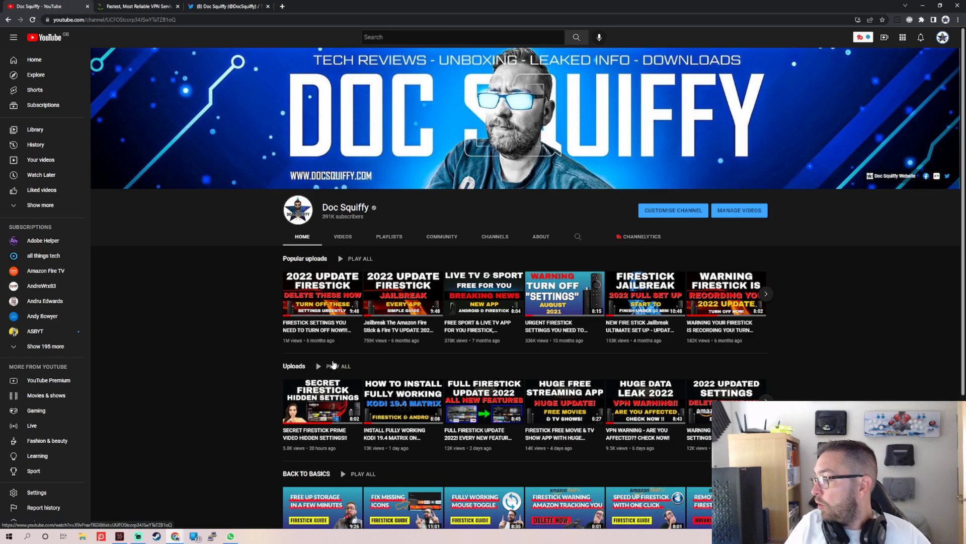
click(334, 237)
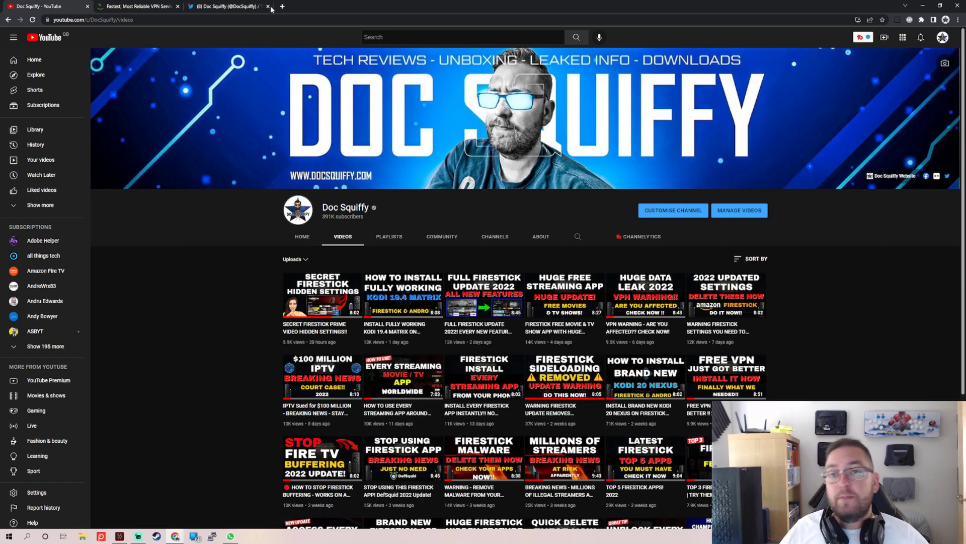
Step: Examine the IPVanish offer page from the pricing plans down to the online safety section, and return to the YouTube channel's videos
click(114, 4)
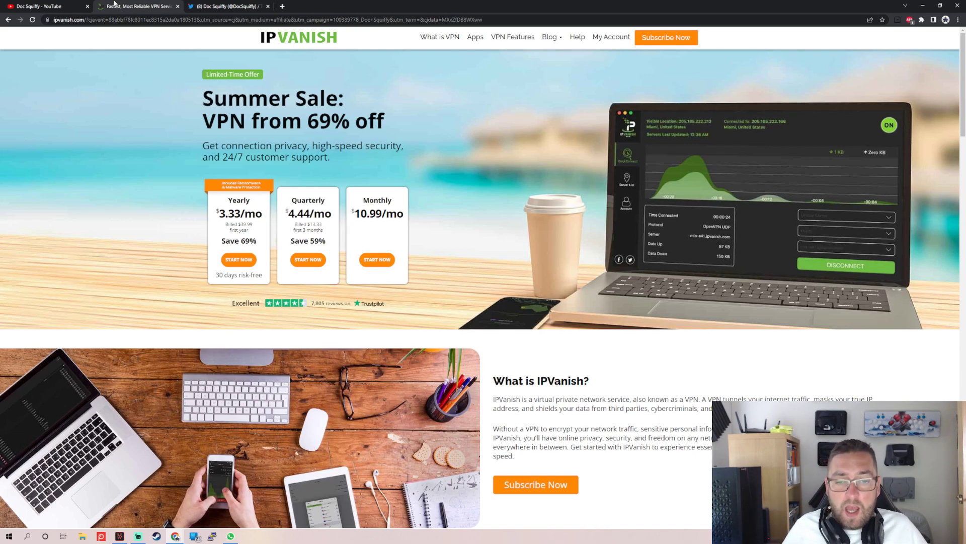
scroll(112, 195, down, 1)
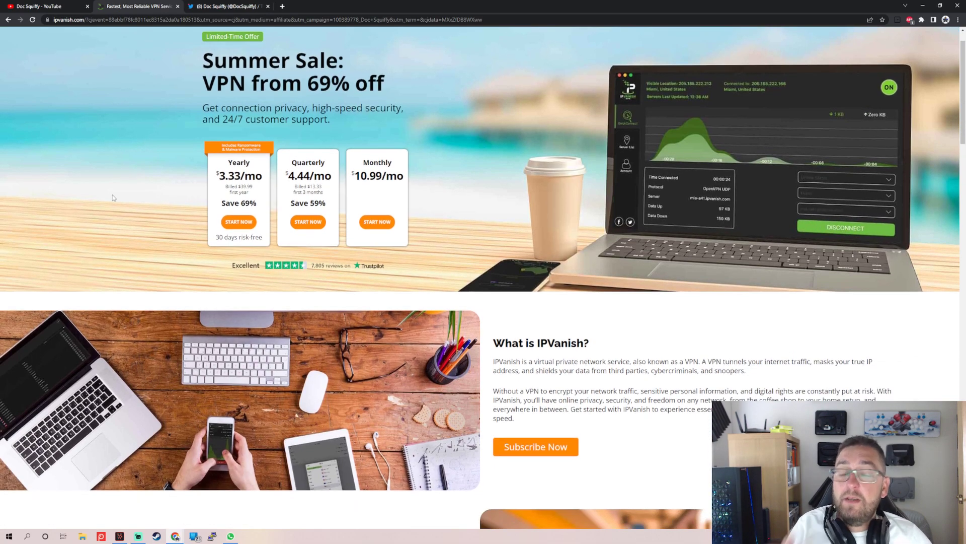
scroll(103, 226, down, 5)
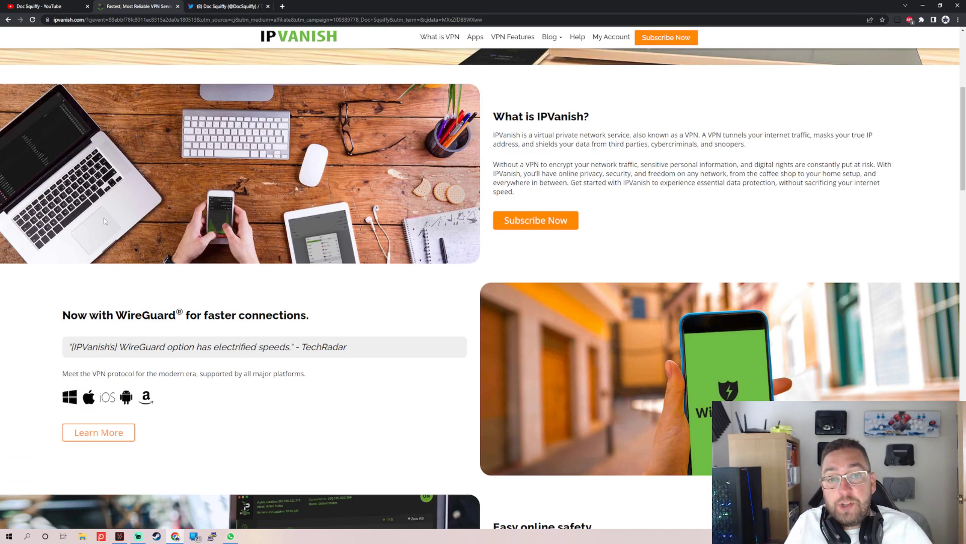
scroll(104, 221, down, 4)
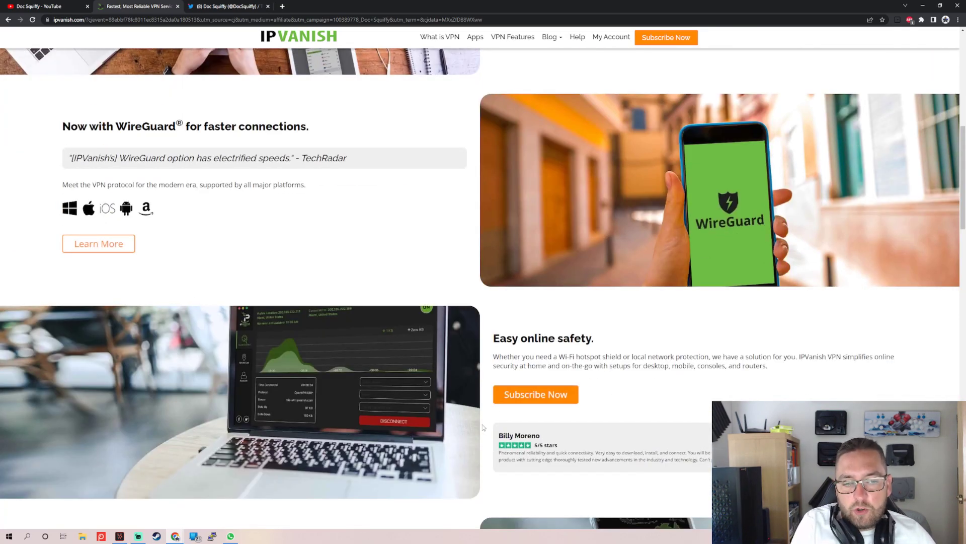
scroll(364, 357, up, 3)
scroll(365, 360, up, 6)
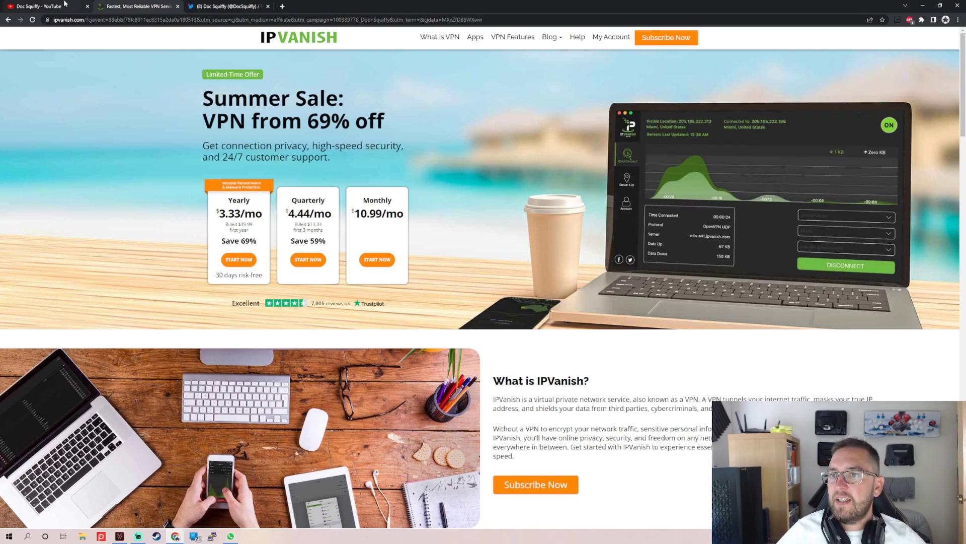
click(40, 6)
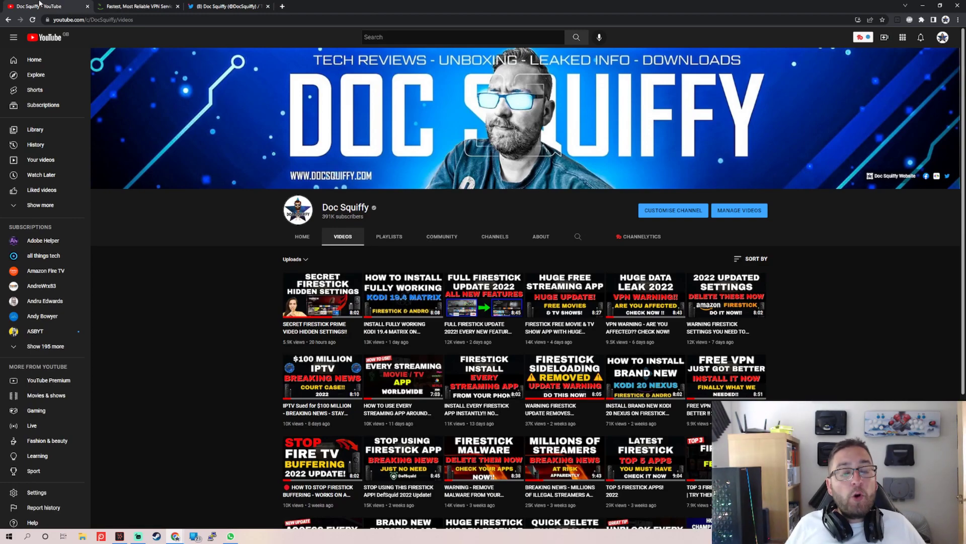